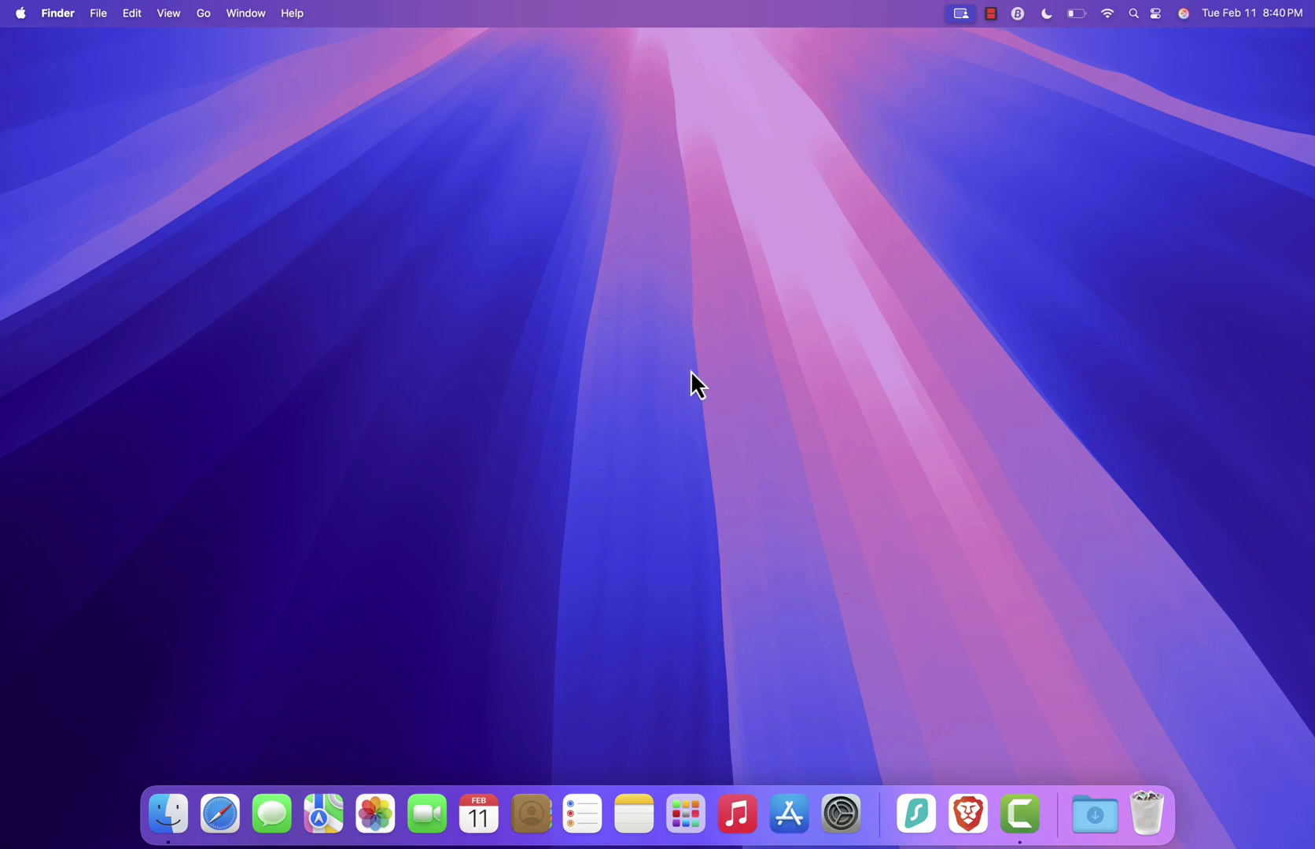
Bring up a Finder window on Recents via the Dock and a Spotlight 'finder' search.
{"action": "left_click", "coordinate": [169, 819]}
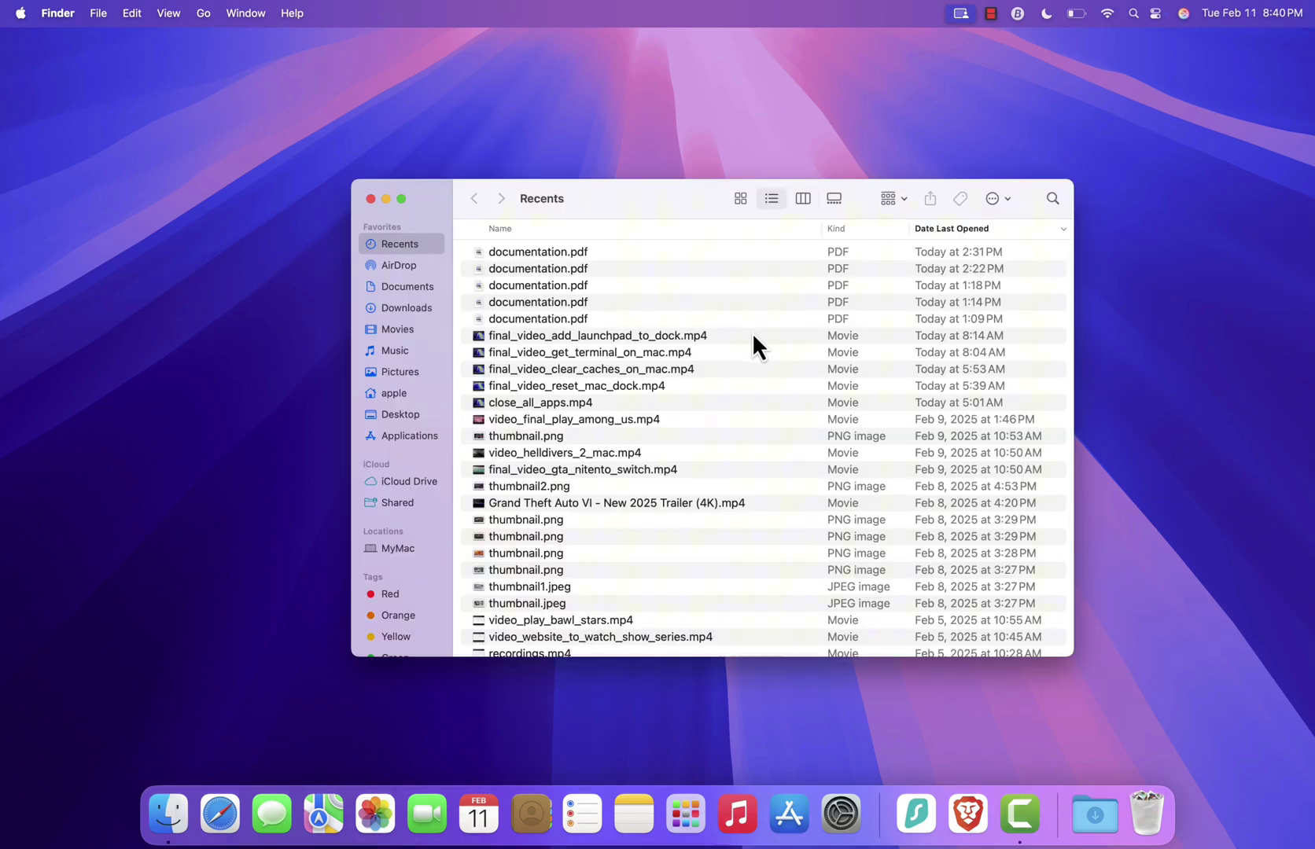
{"action": "key", "text": "super+space"}
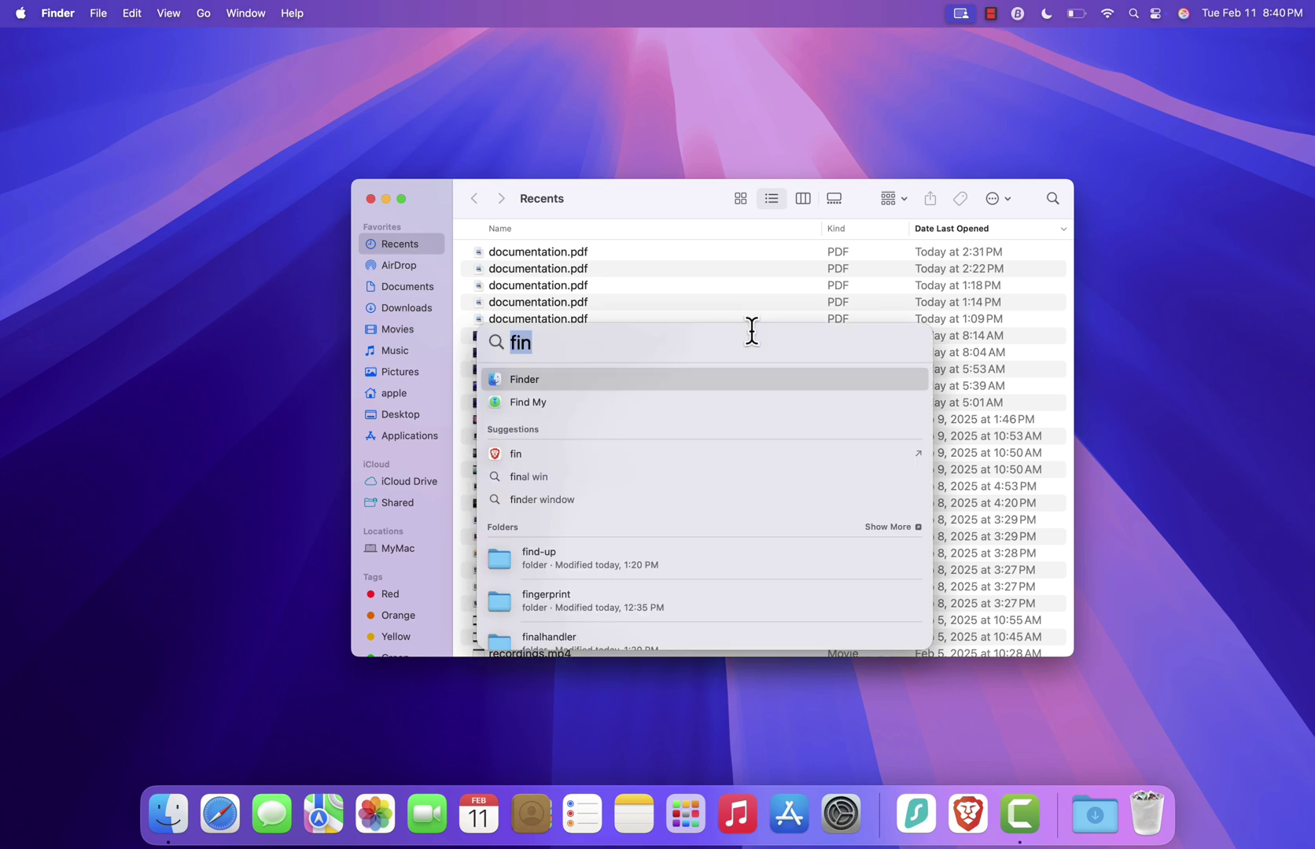
{"action": "type", "text": "finder"}
{"action": "key", "text": "Return"}
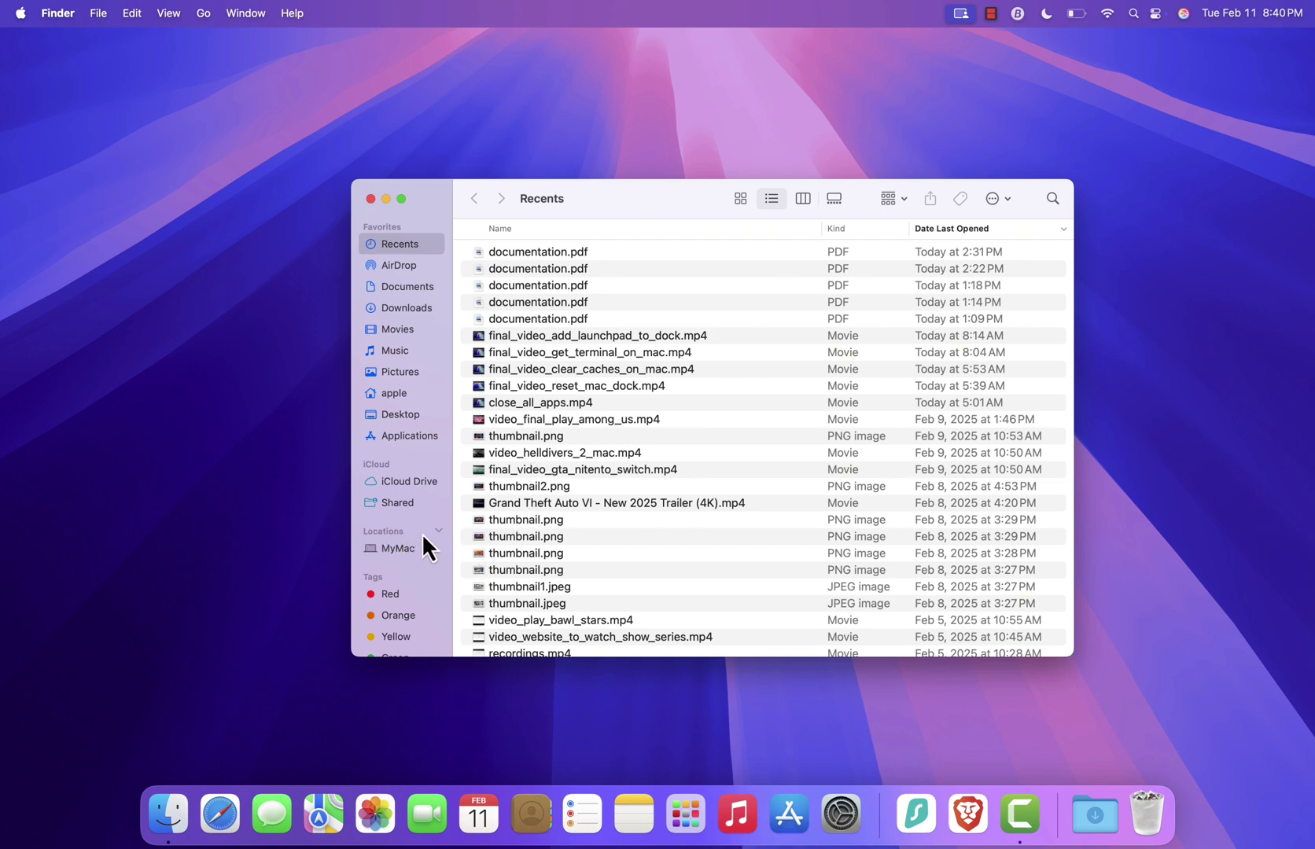
Browse MyMac > Macintosh HD > Users in icon view, showing apple, root and Shared.
{"action": "left_click", "coordinate": [407, 552]}
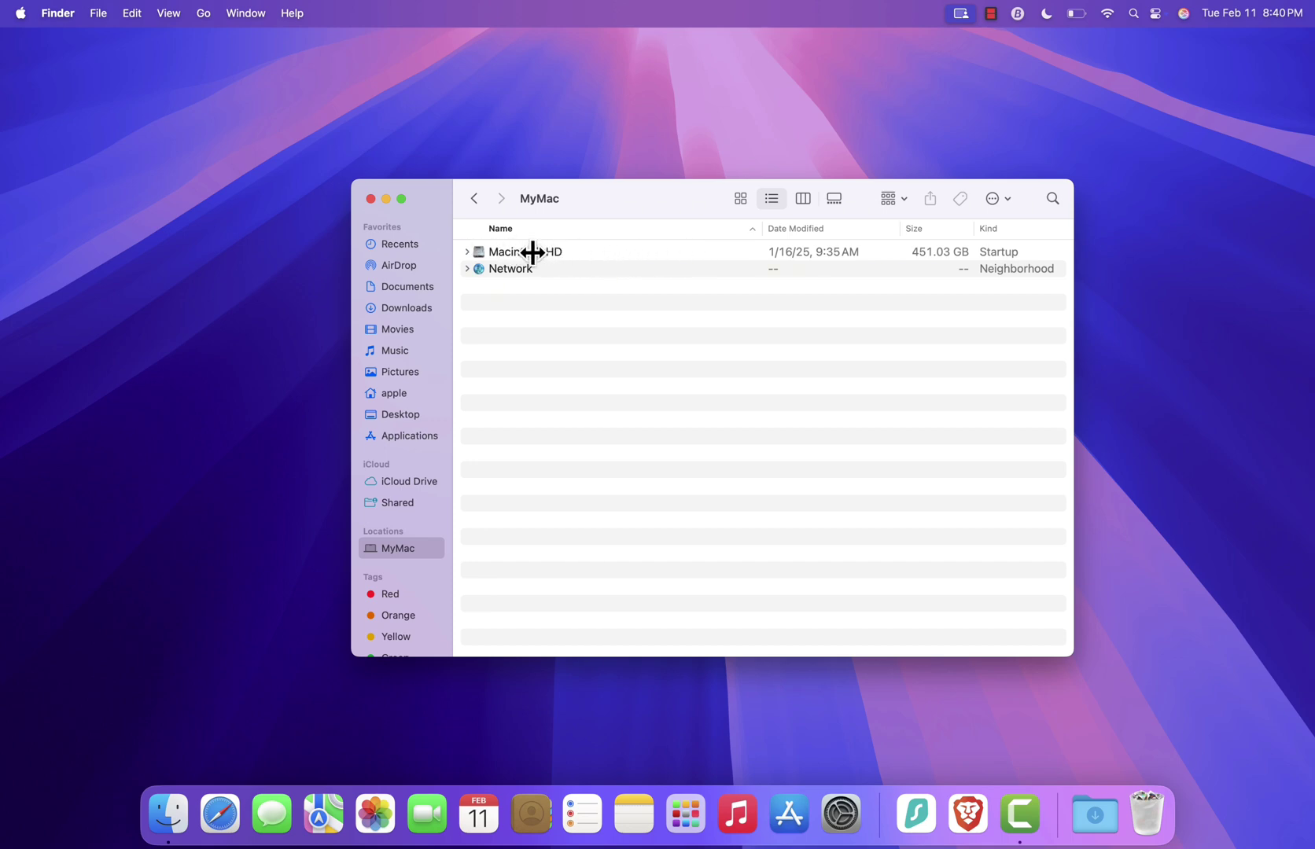
{"action": "double_click", "coordinate": [533, 254]}
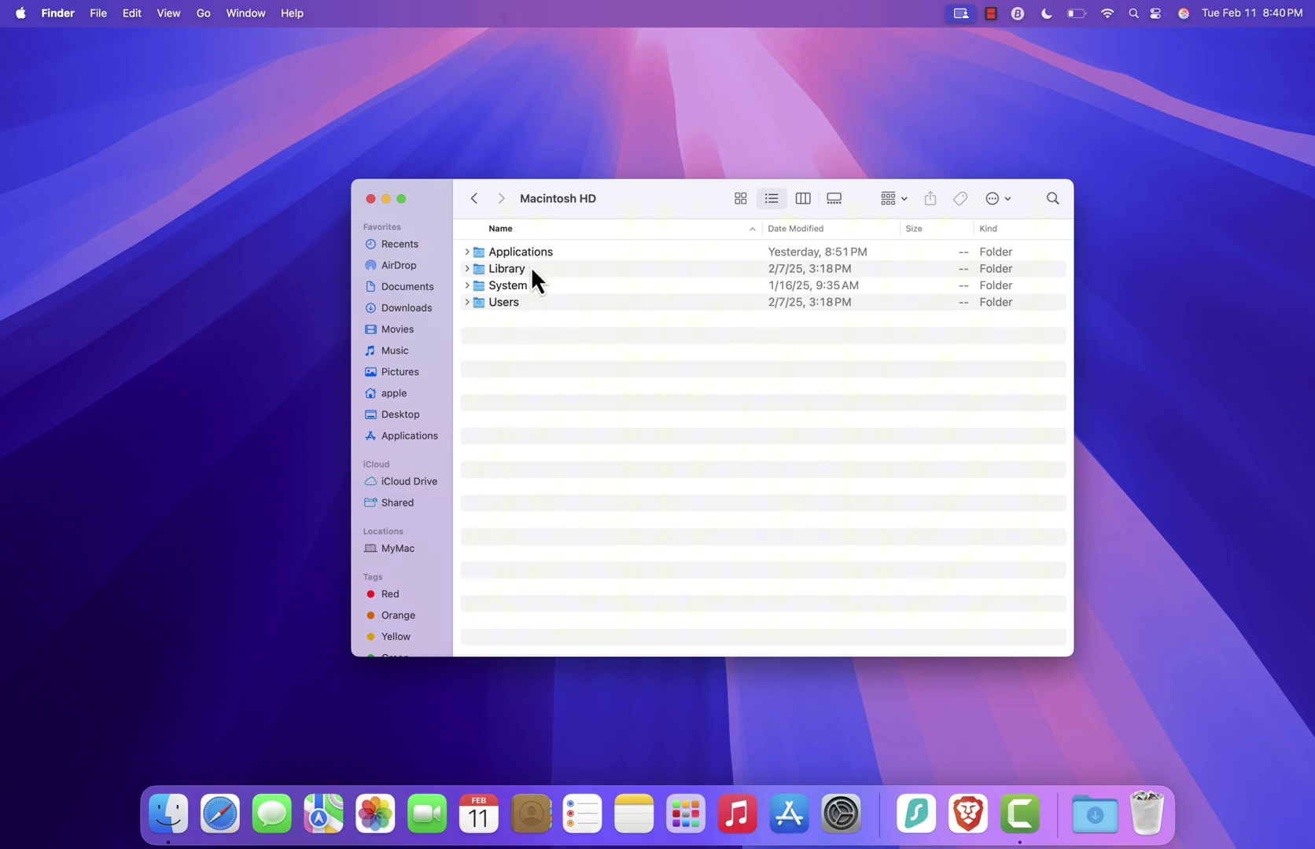
{"action": "left_click", "coordinate": [507, 305]}
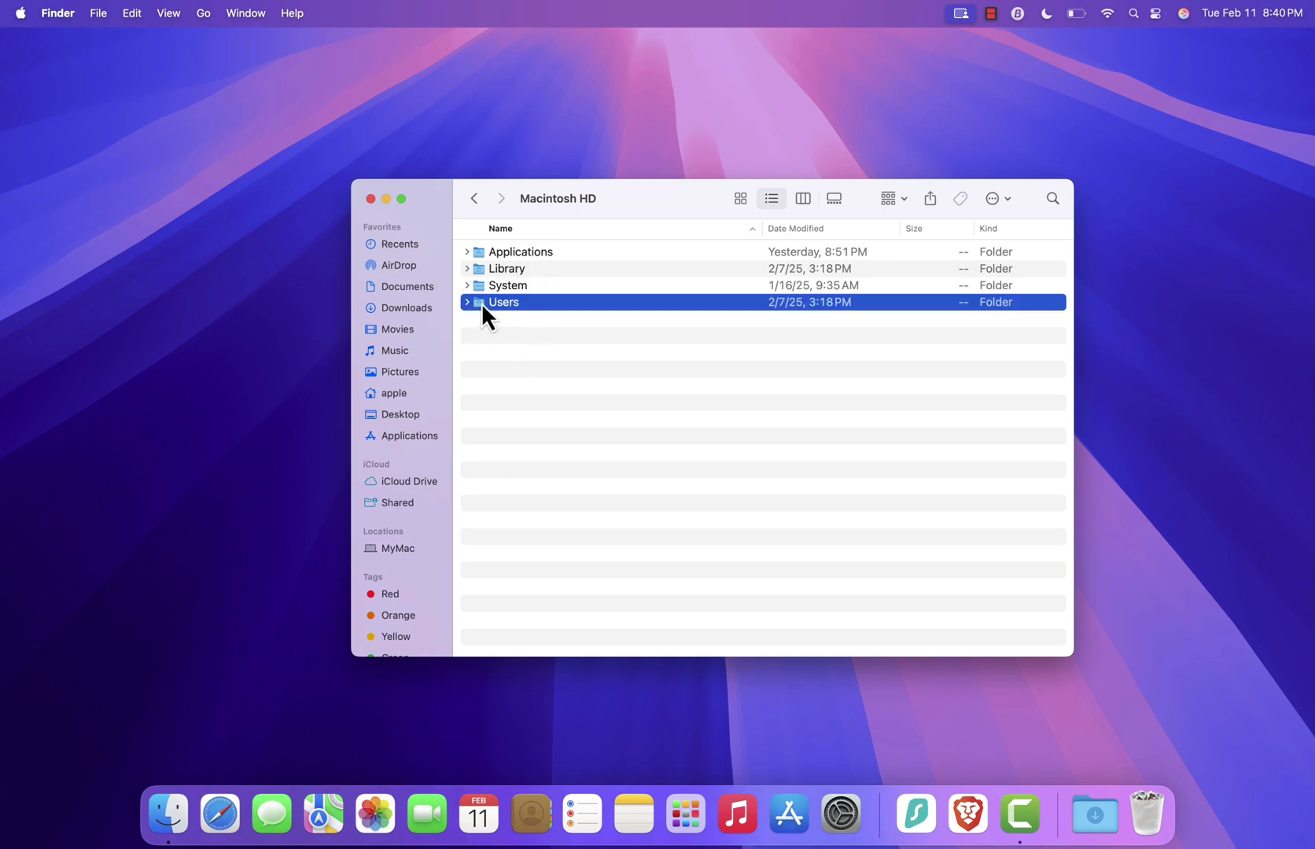
{"action": "left_click", "coordinate": [742, 199]}
{"action": "double_click", "coordinate": [825, 282]}
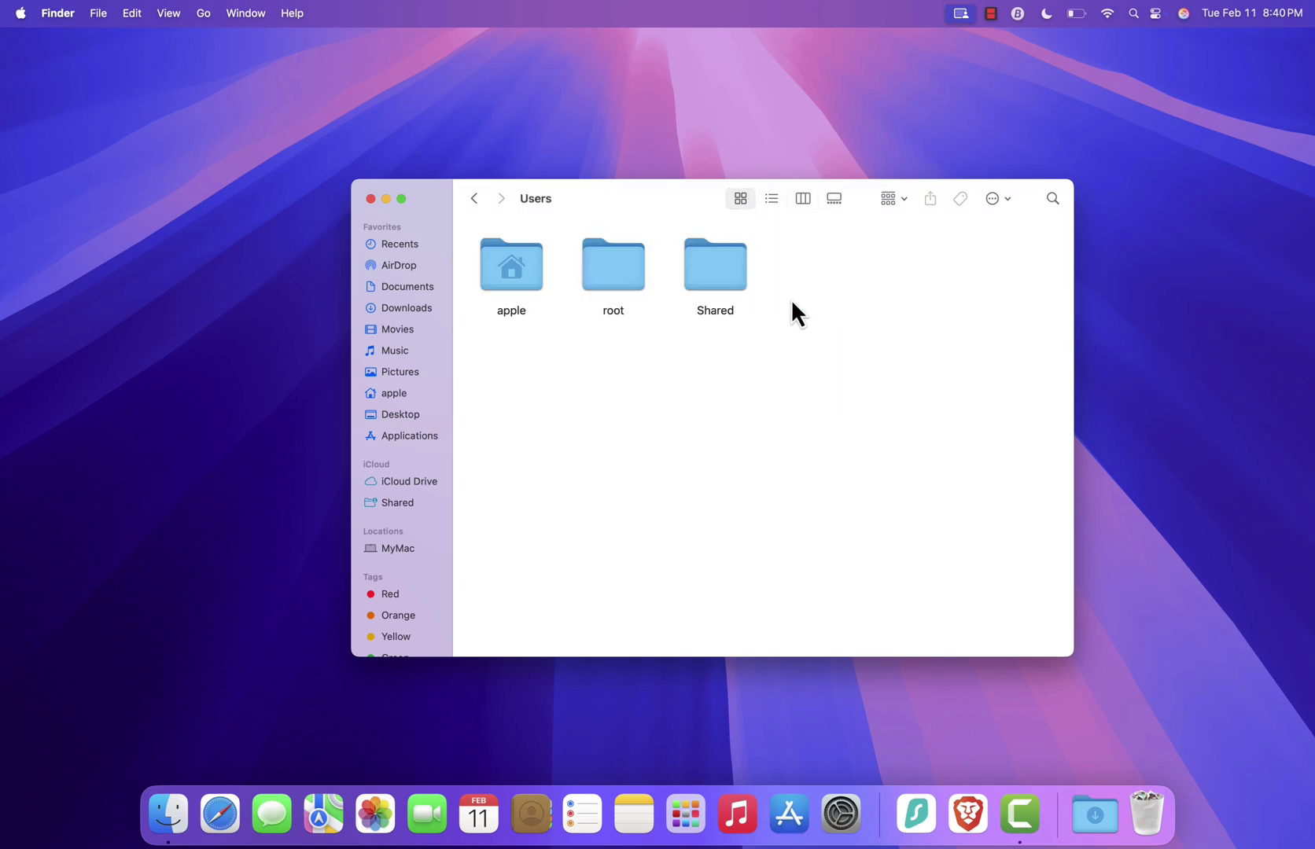
View the apple folder's contents, then go back twice to Macintosh HD's top level.
{"action": "double_click", "coordinate": [511, 282]}
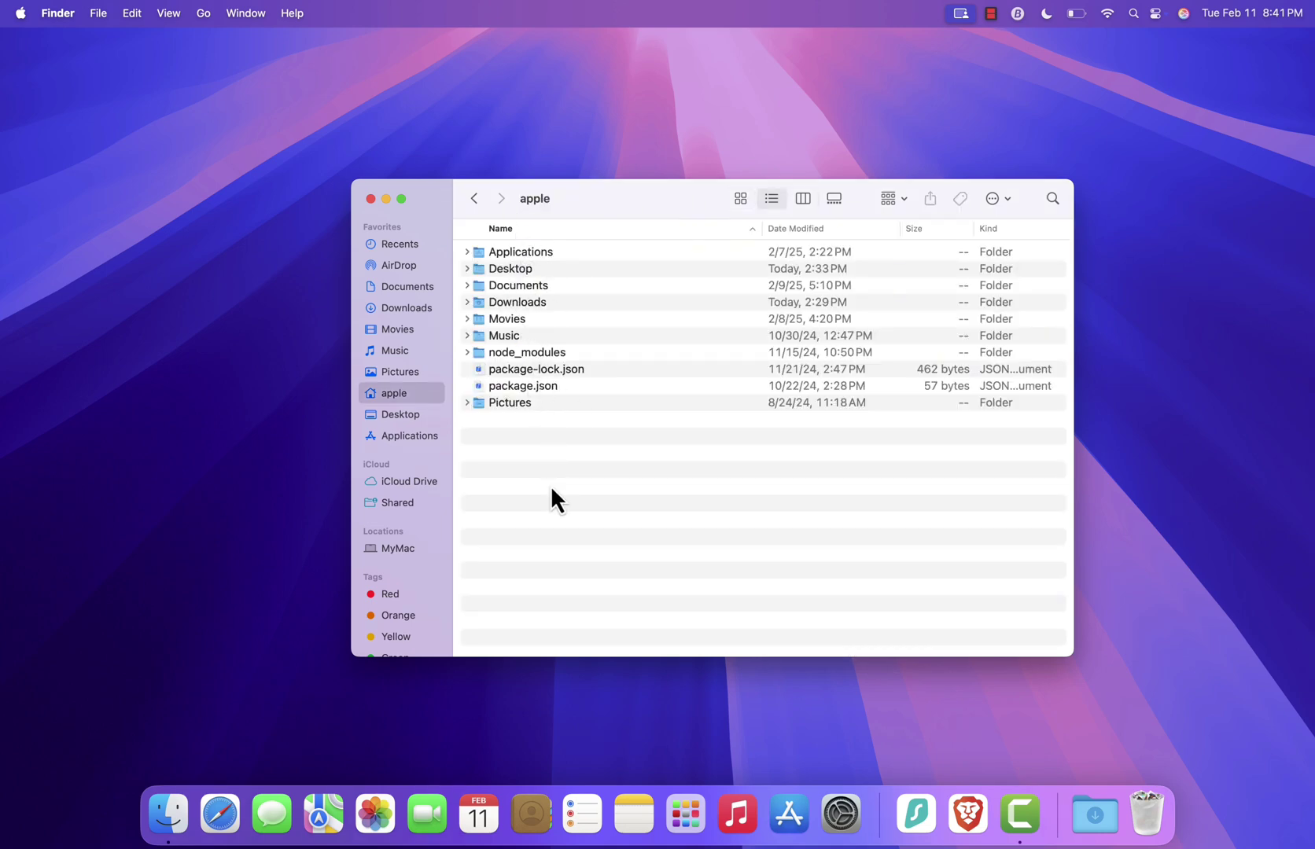
{"action": "left_click", "coordinate": [470, 192]}
{"action": "left_click", "coordinate": [470, 197]}
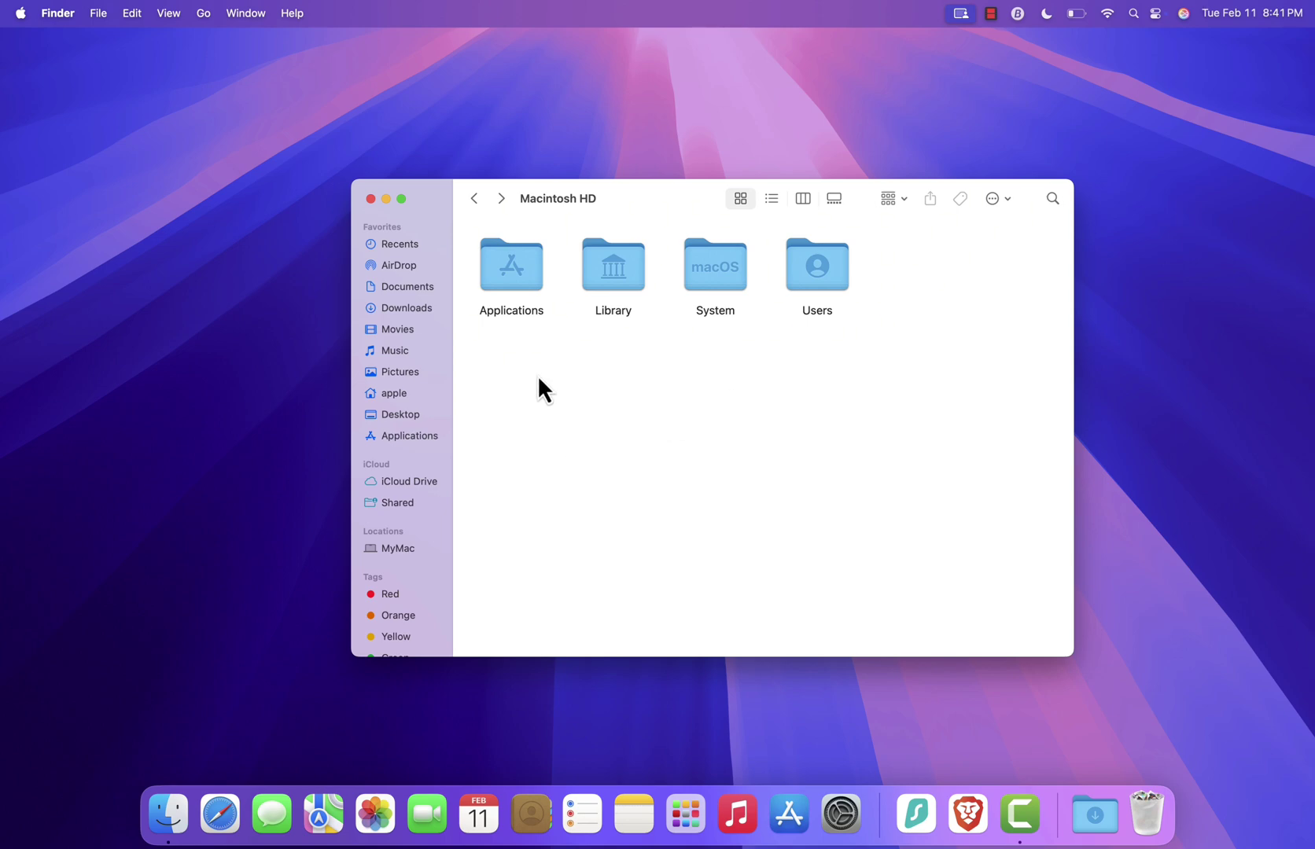
Go back to Recents, then jump to the apple home folder with Go > Home.
{"action": "left_click", "coordinate": [471, 200]}
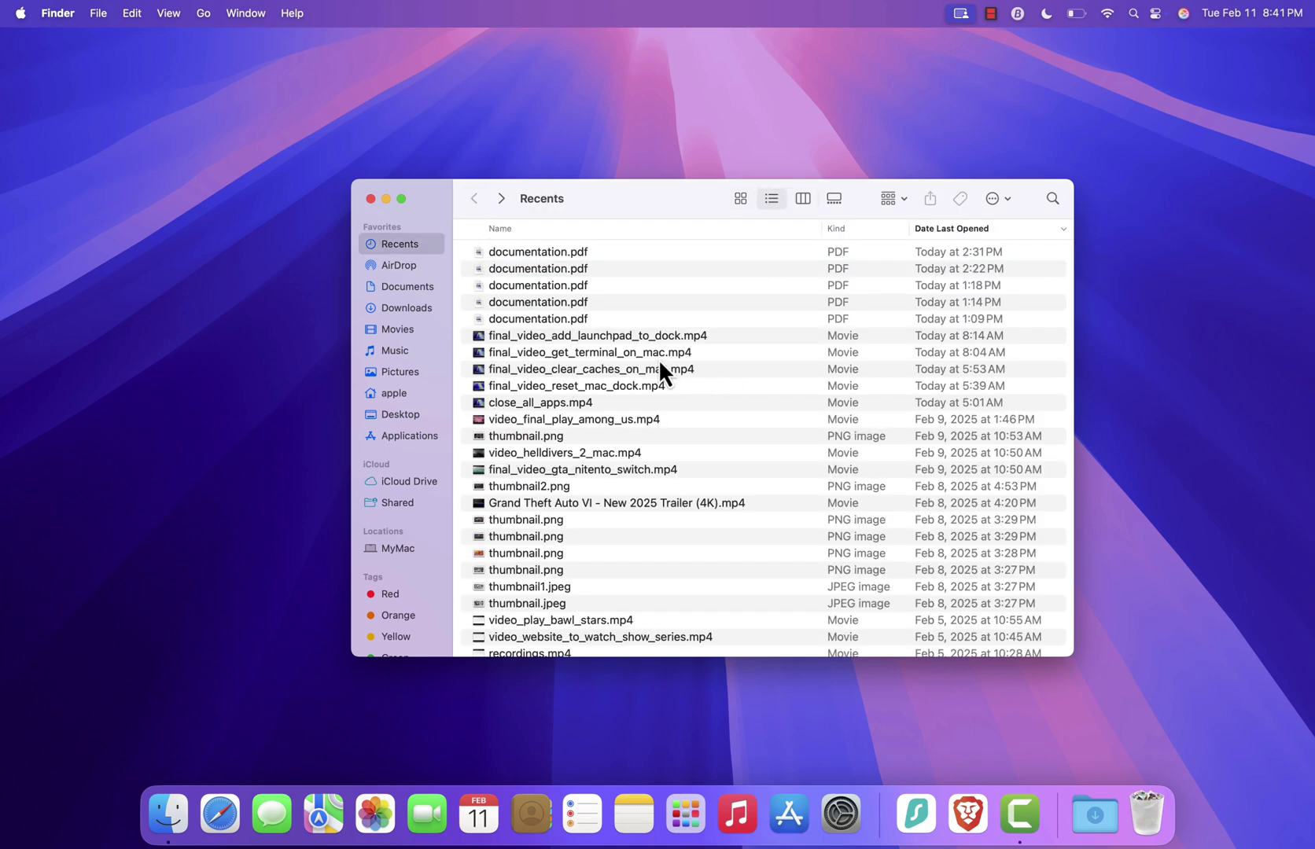
{"action": "left_click", "coordinate": [204, 14]}
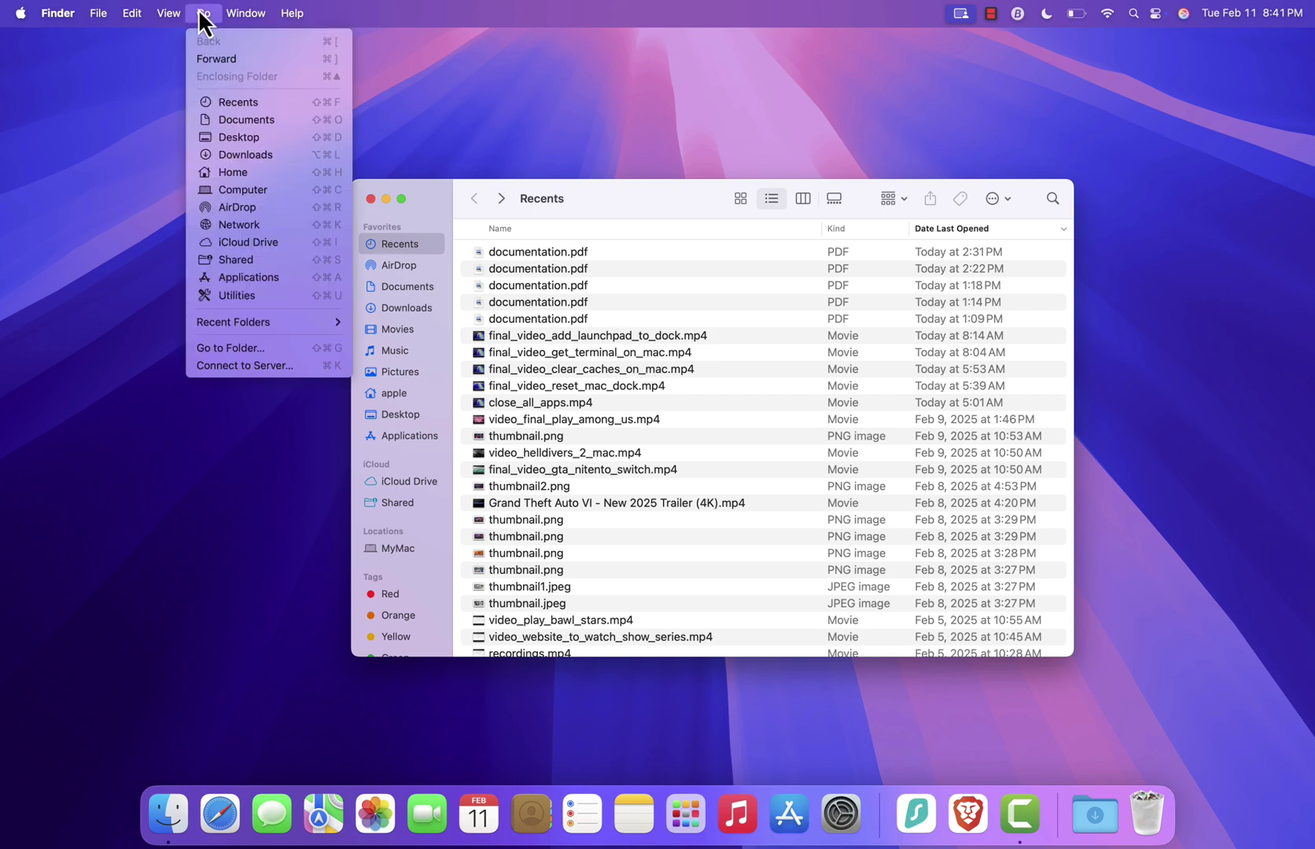
{"action": "left_click", "coordinate": [232, 177]}
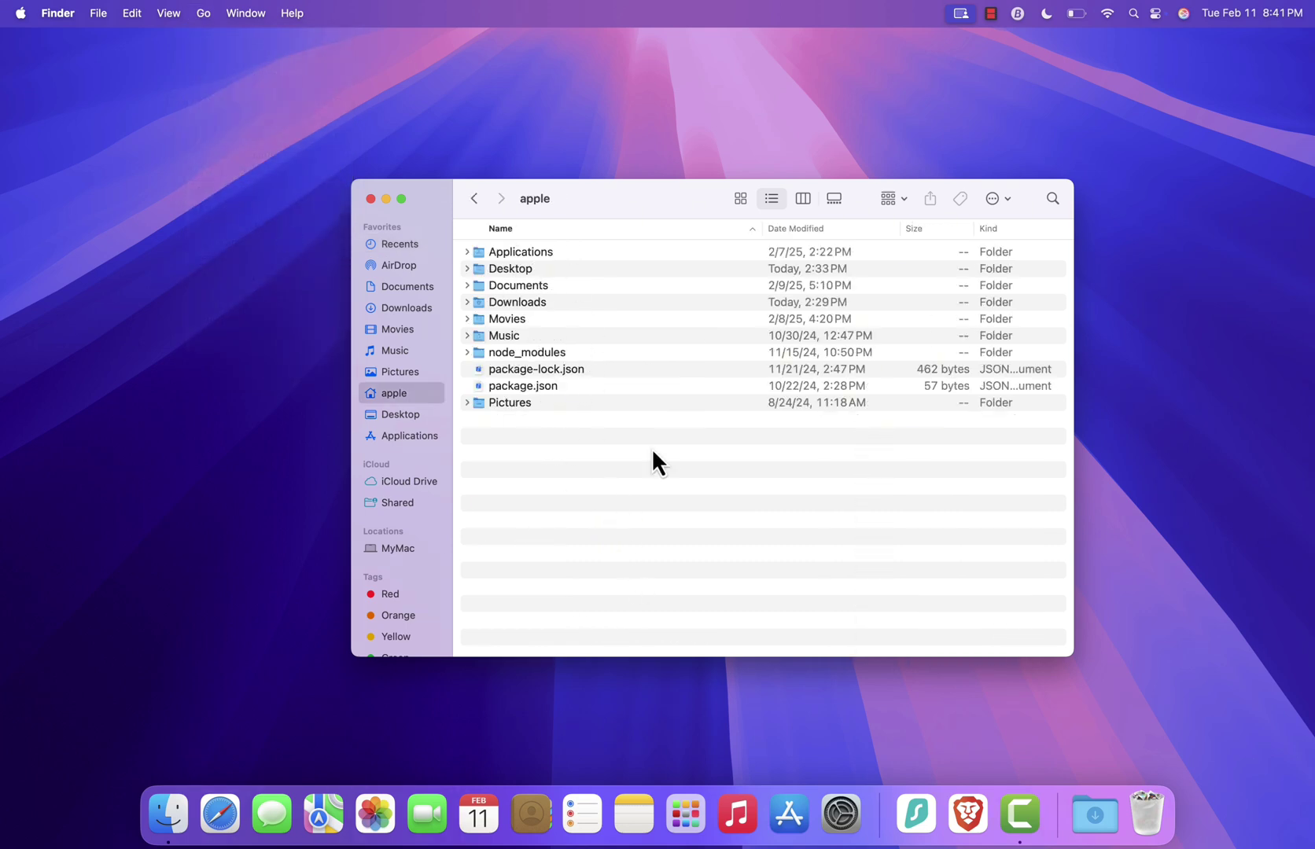
Reverse the Name sort, then sort by Kind so folders precede the JSON files.
{"action": "left_click", "coordinate": [519, 271]}
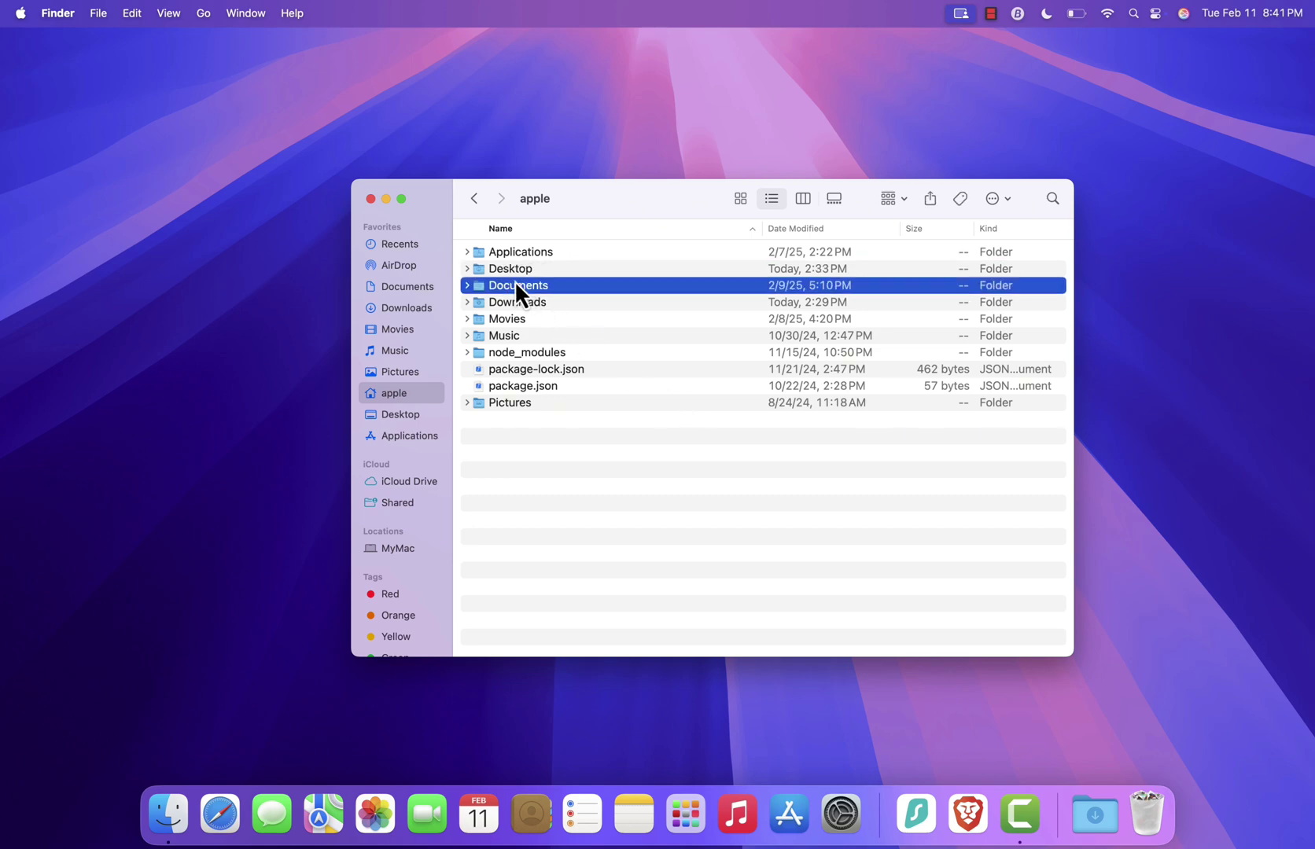
{"action": "left_click", "coordinate": [562, 459]}
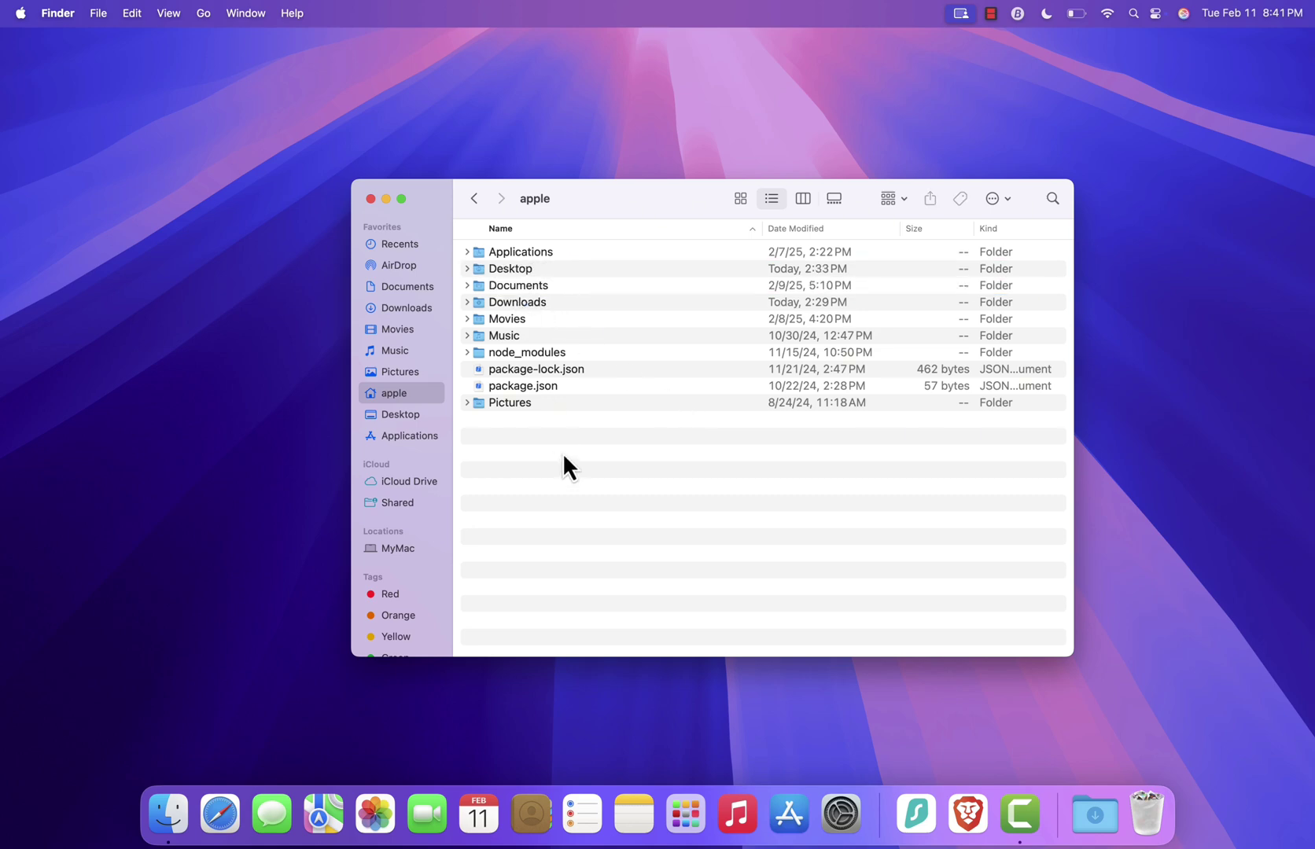
{"action": "left_click", "coordinate": [515, 228]}
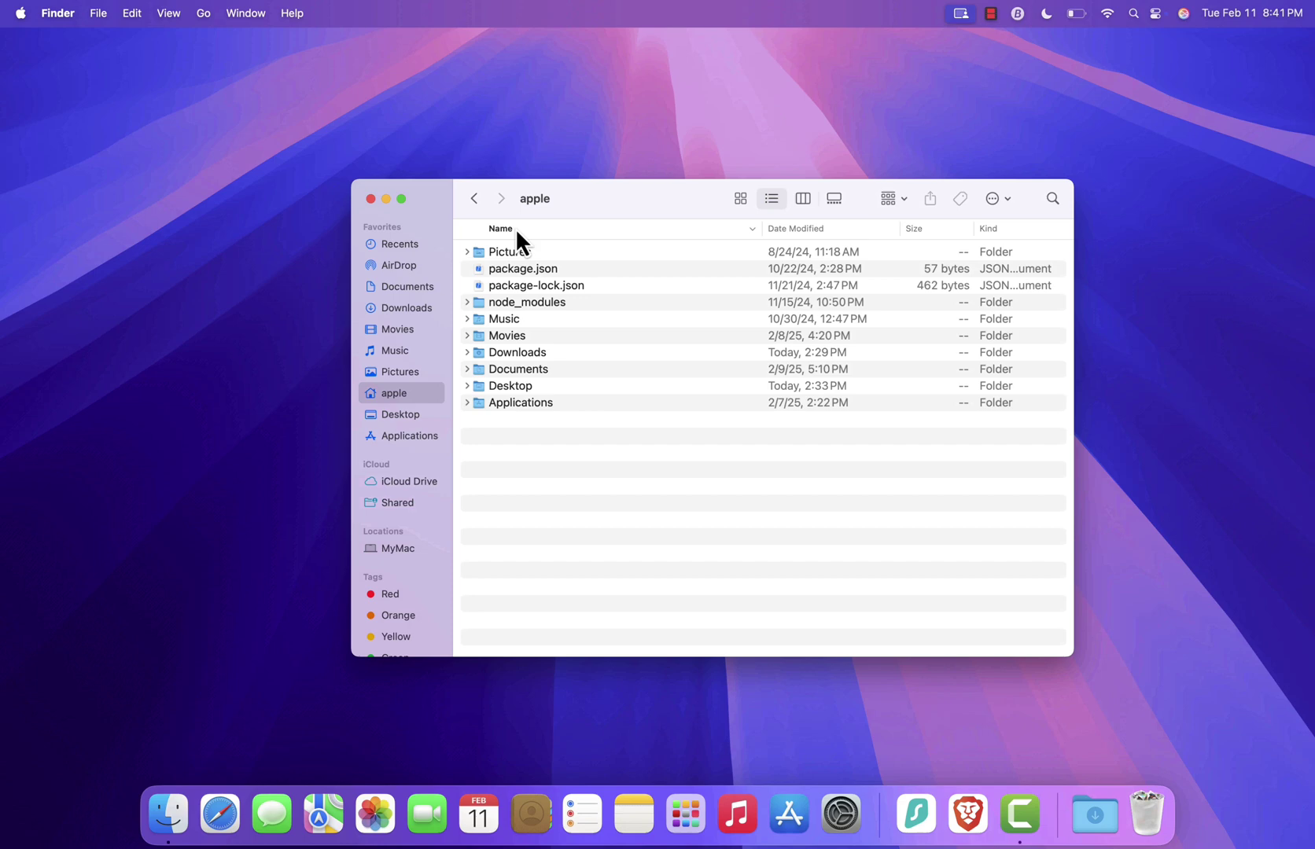
{"action": "left_click", "coordinate": [984, 228]}
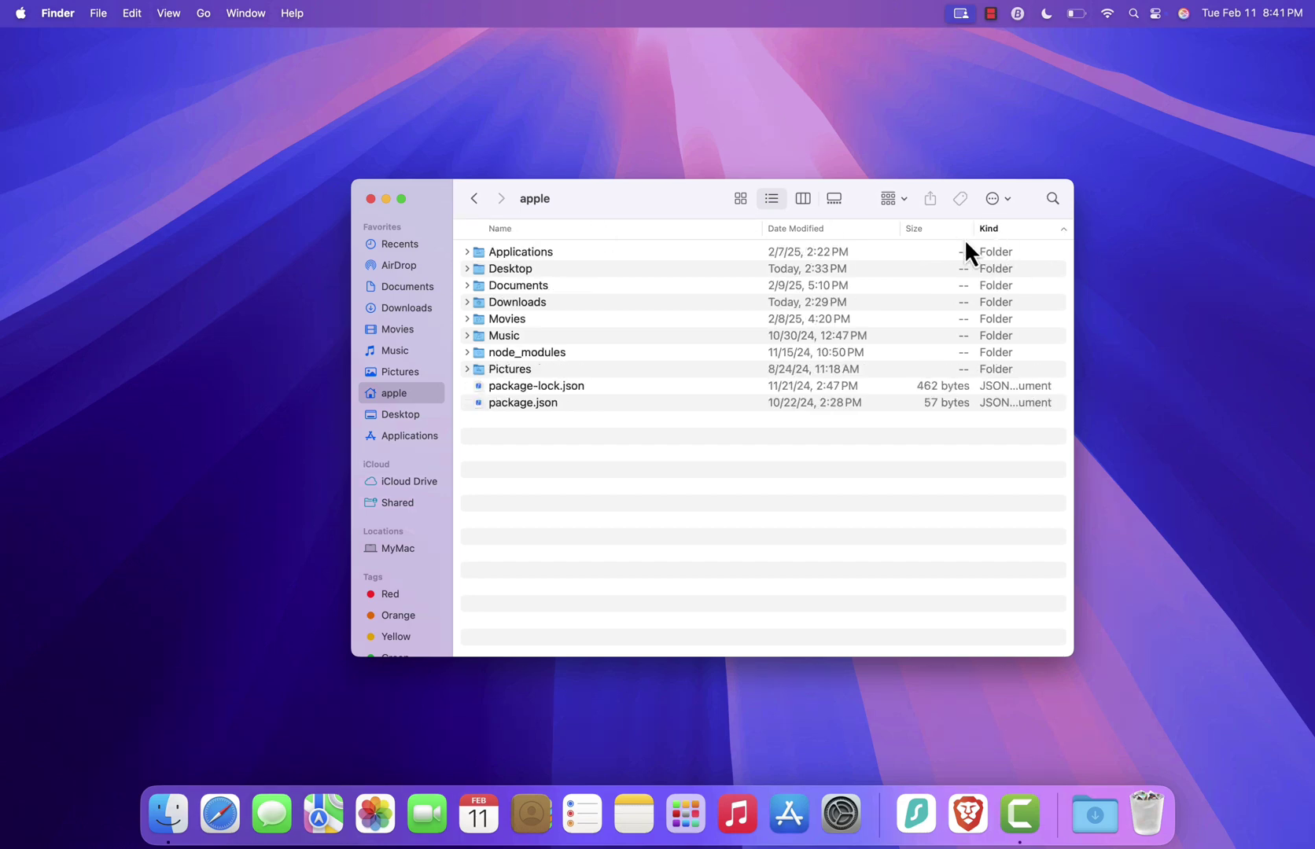